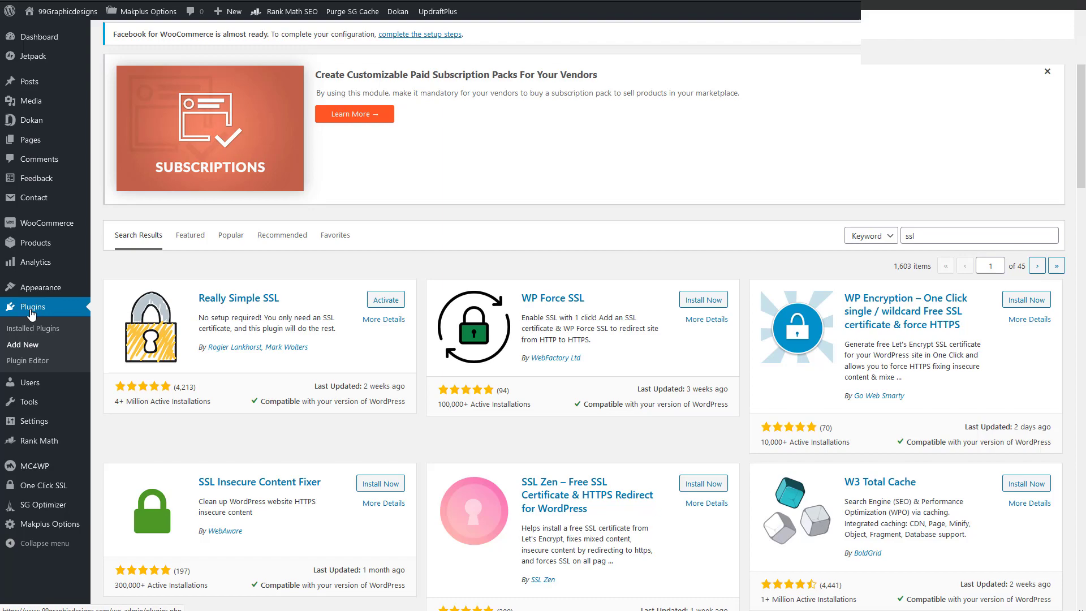
scroll(212, 453, down, 4)
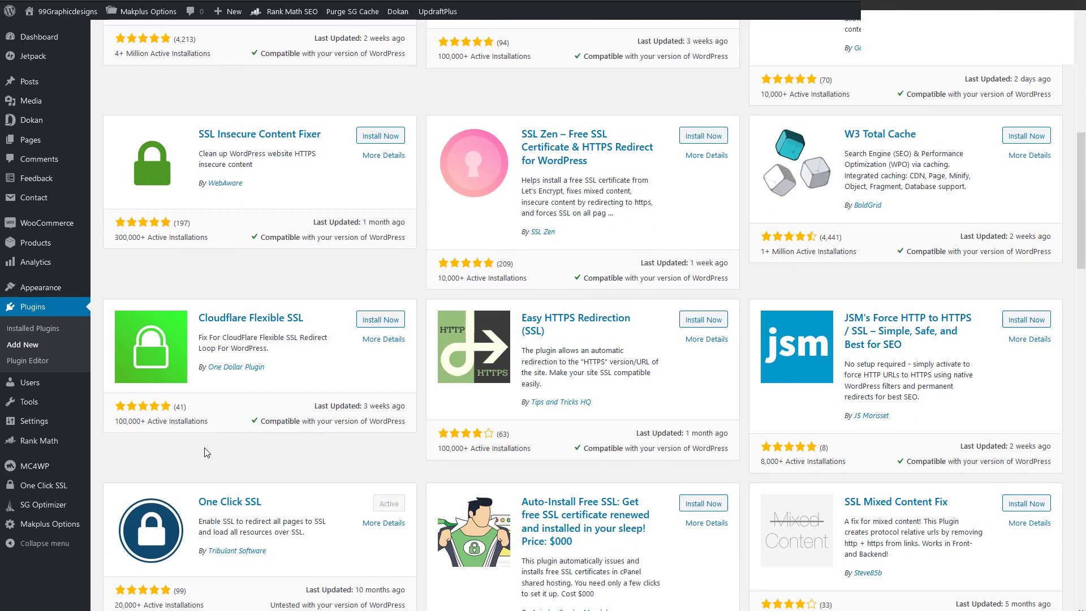
scroll(205, 453, down, 2)
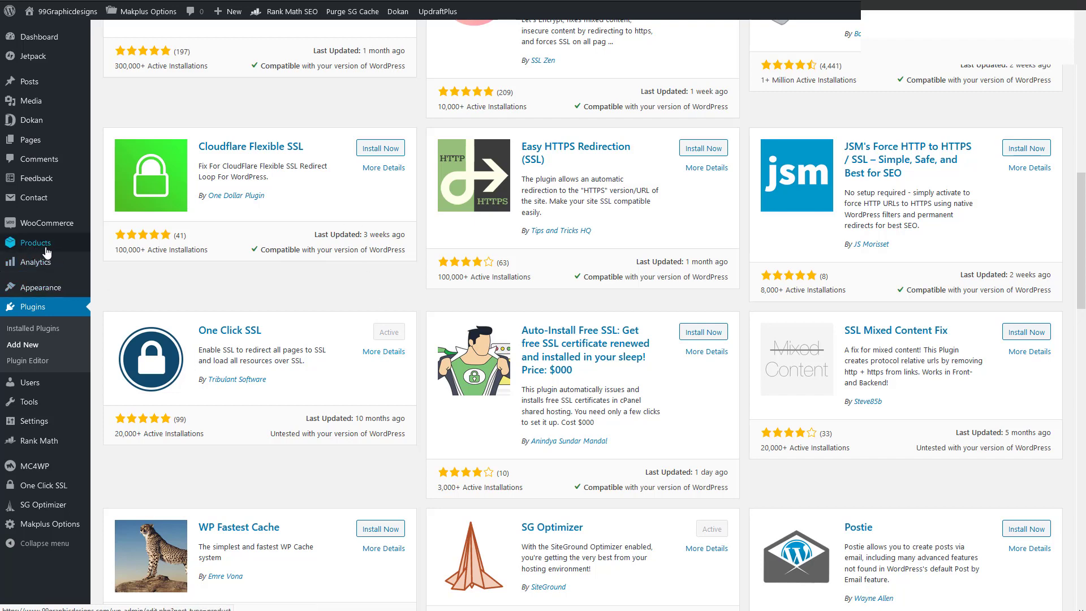
mouse_move(36, 243)
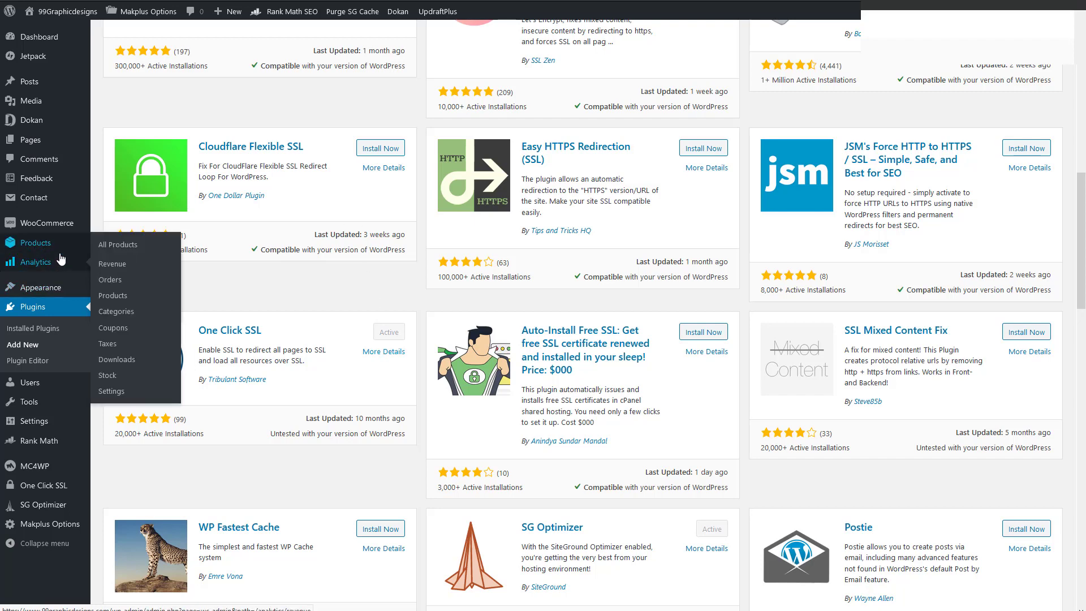
Reach the Uncategorized category's edit page from Products > Categories and maximize the browser
click(56, 257)
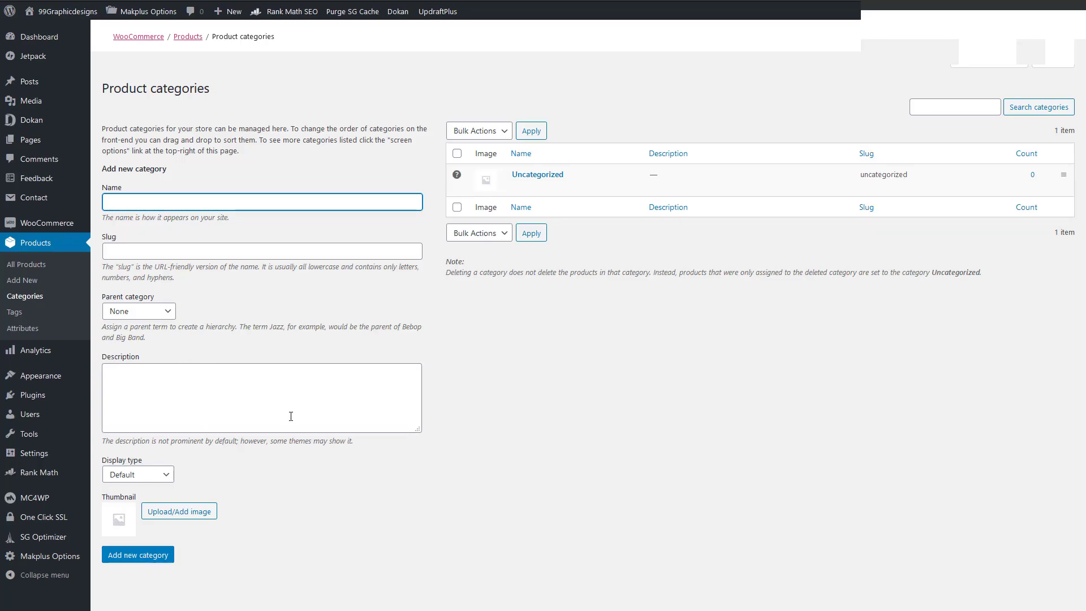
click(529, 176)
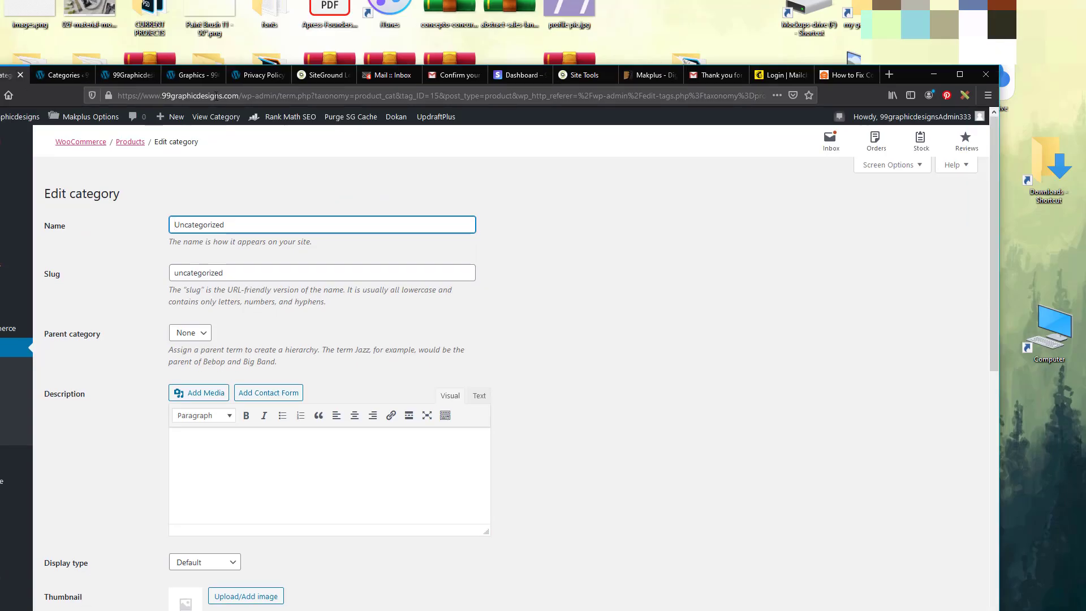
drag(412, 165, 422, 206)
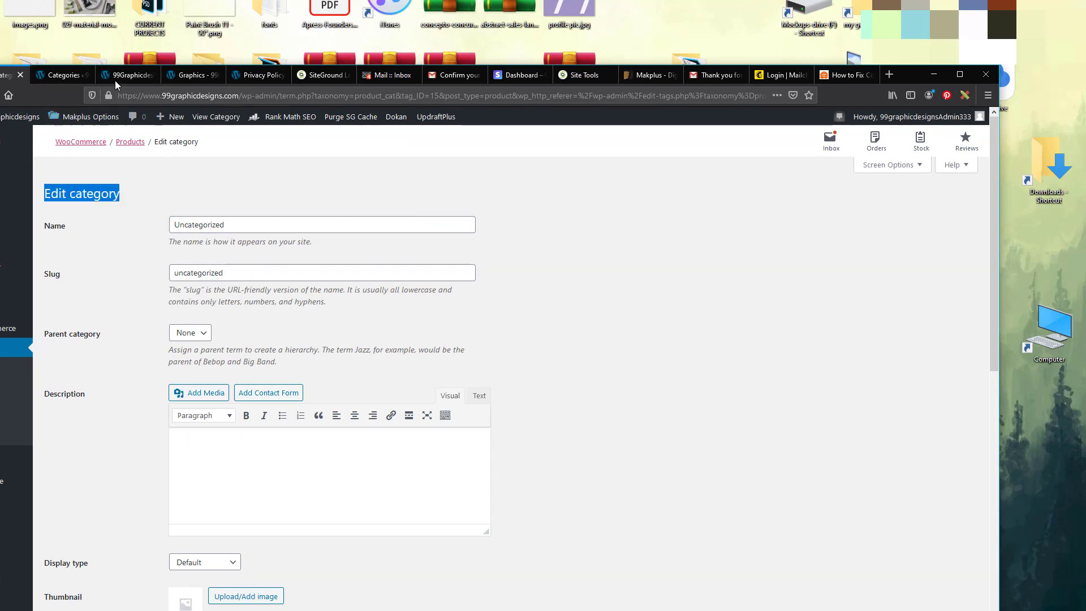
click(953, 77)
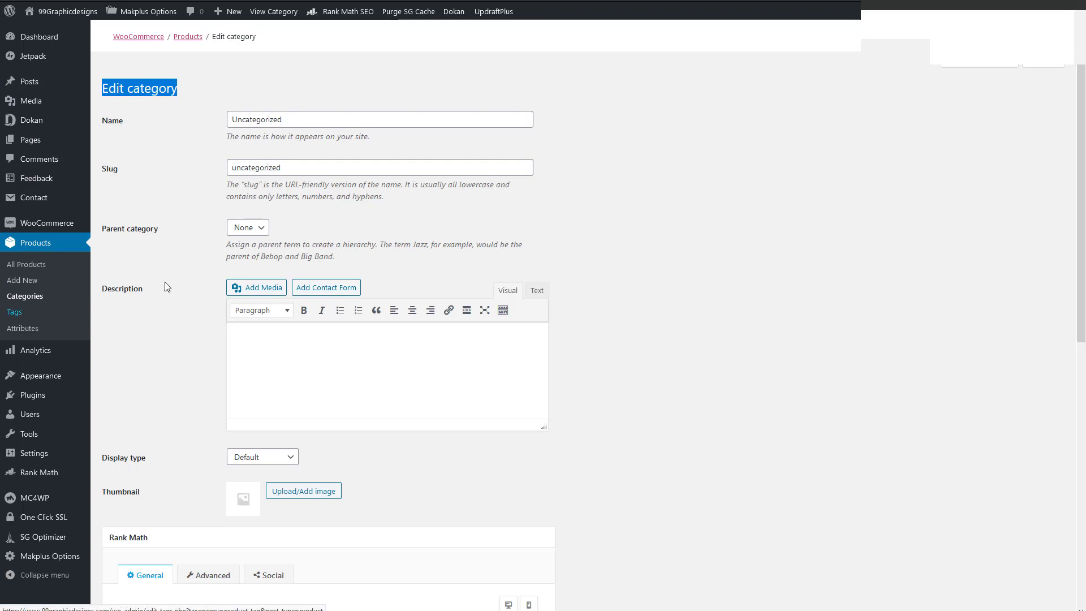
Return to the Dashboard home via the sidebar
mouse_move(38, 37)
click(21, 38)
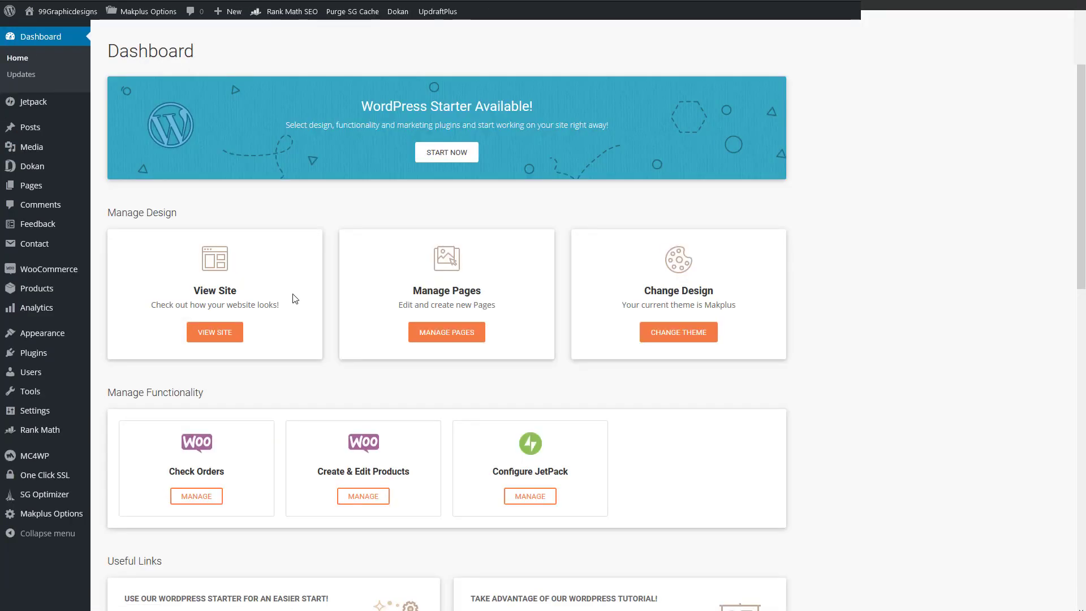
scroll(291, 314, down, 2)
scroll(291, 278, down, 2)
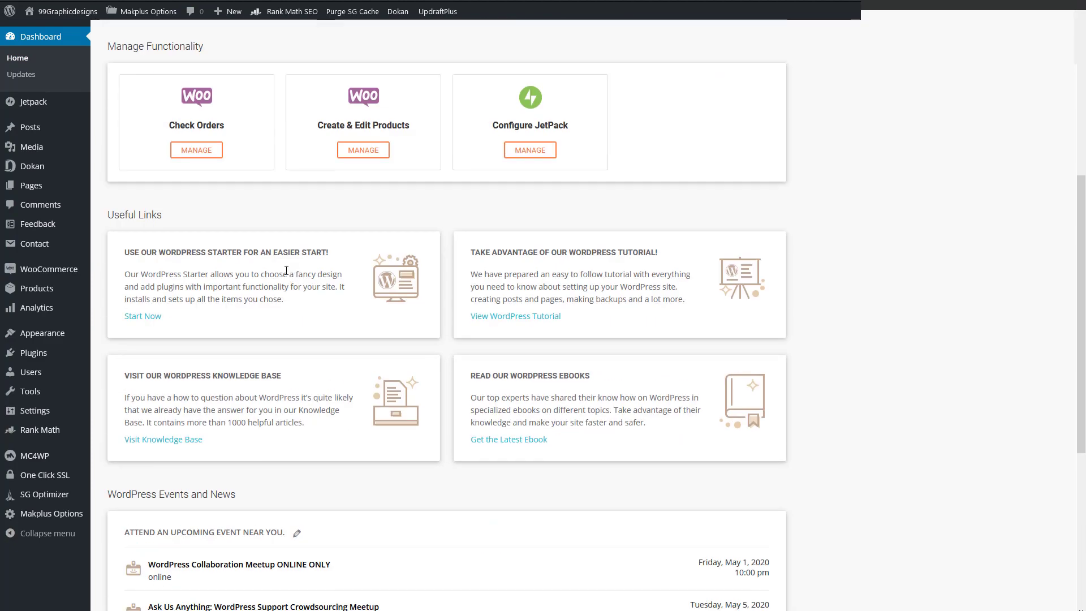
scroll(286, 271, down, 3)
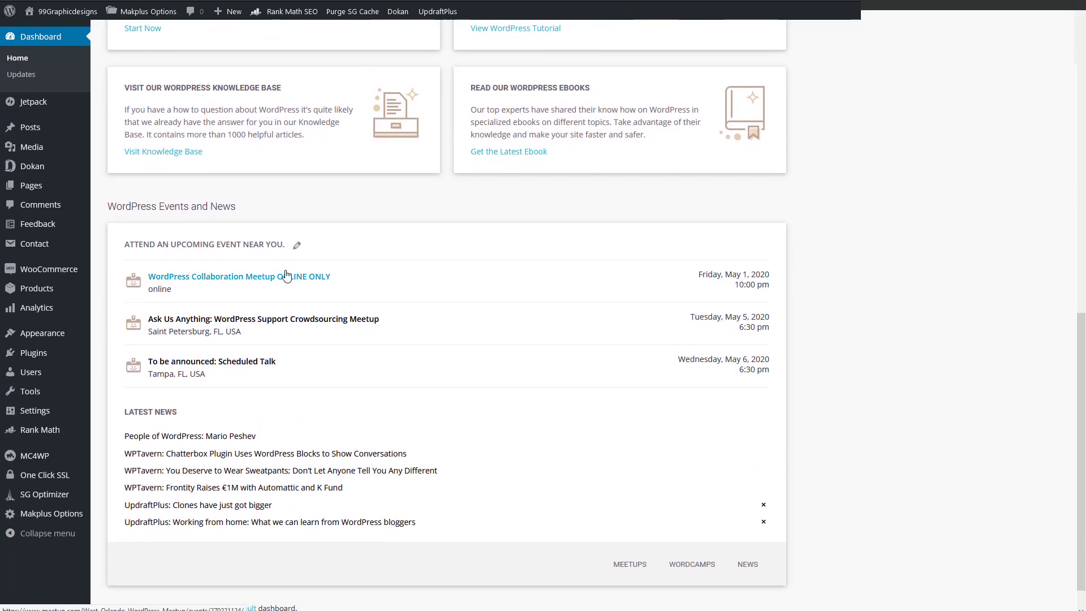
scroll(286, 276, up, 3)
scroll(286, 274, up, 3)
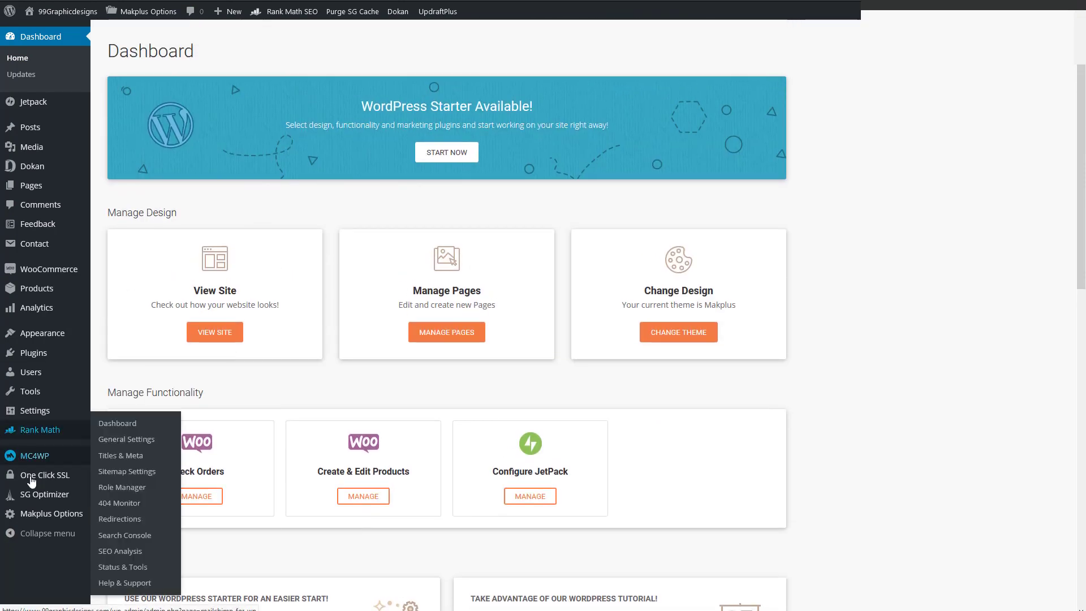